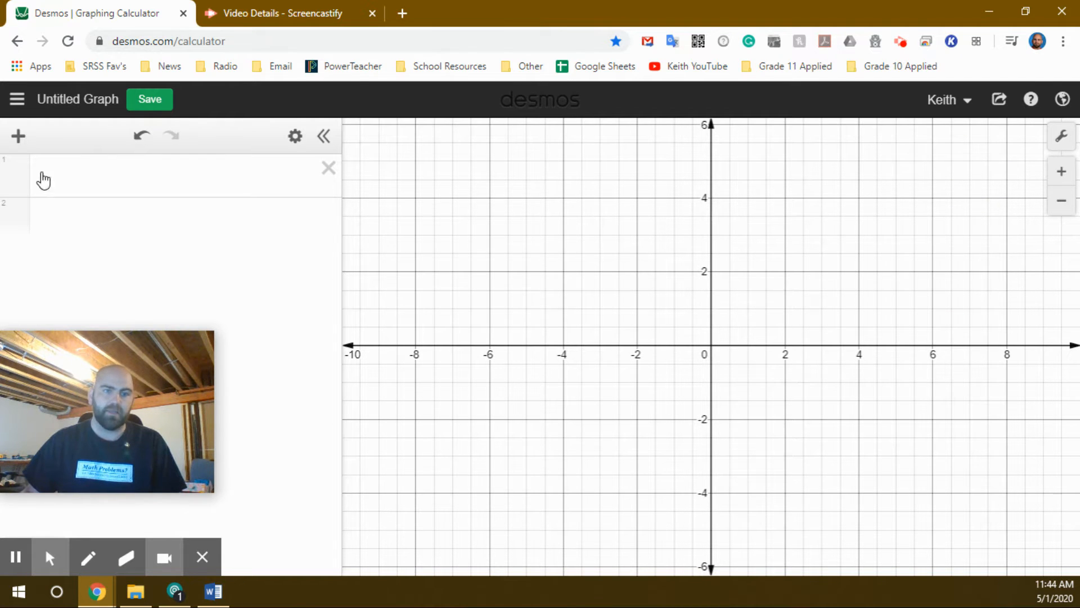
# Step: Graph the line y = 1/2x + 2 in the first expression line and check its y-intercept
pyautogui.click(104, 183)
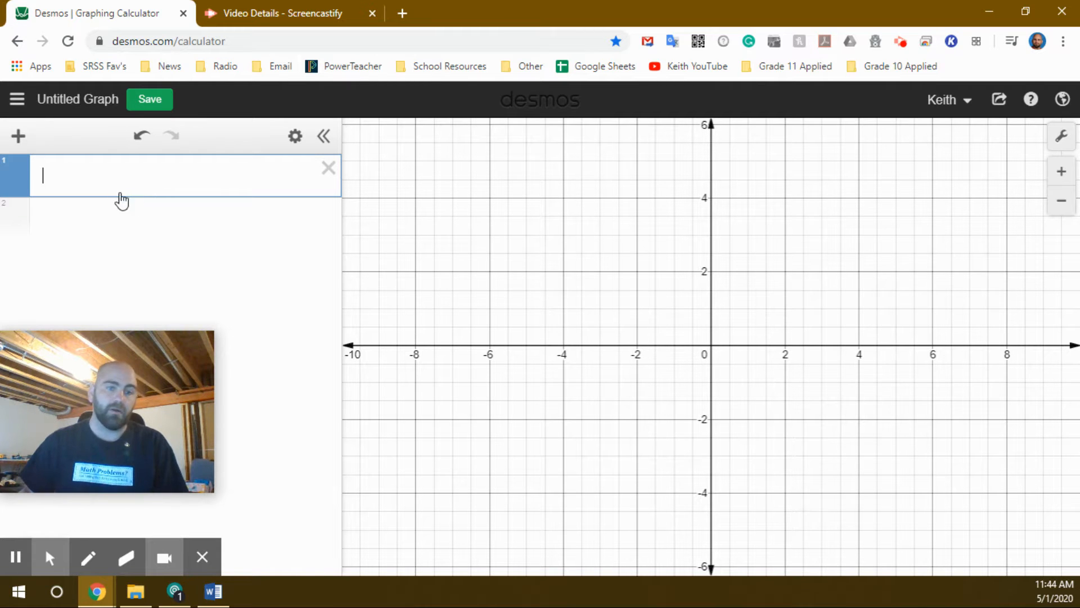
pyautogui.click(18, 140)
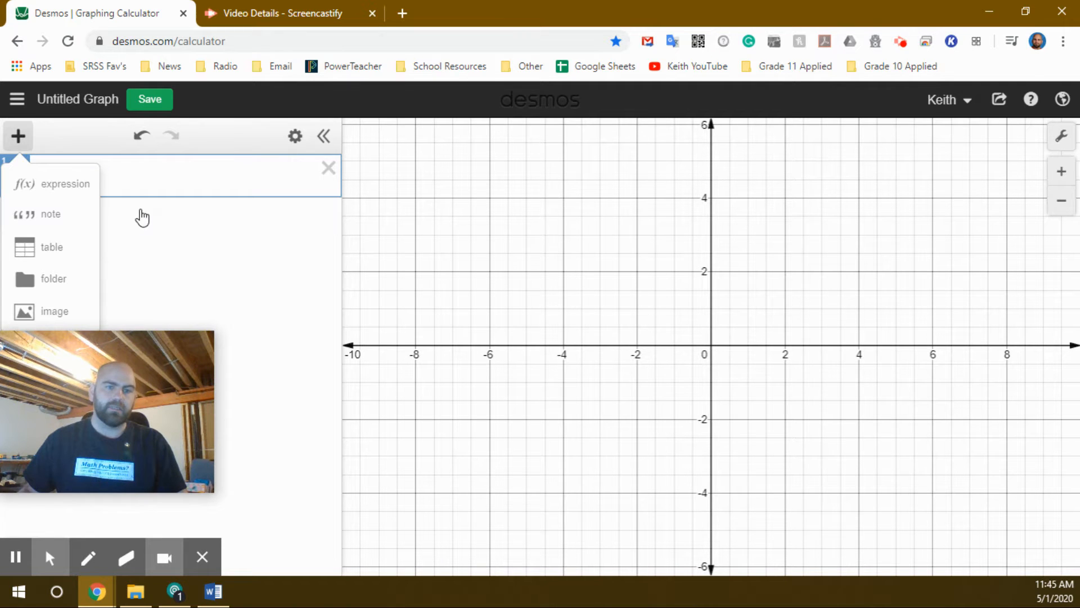
pyautogui.click(162, 181)
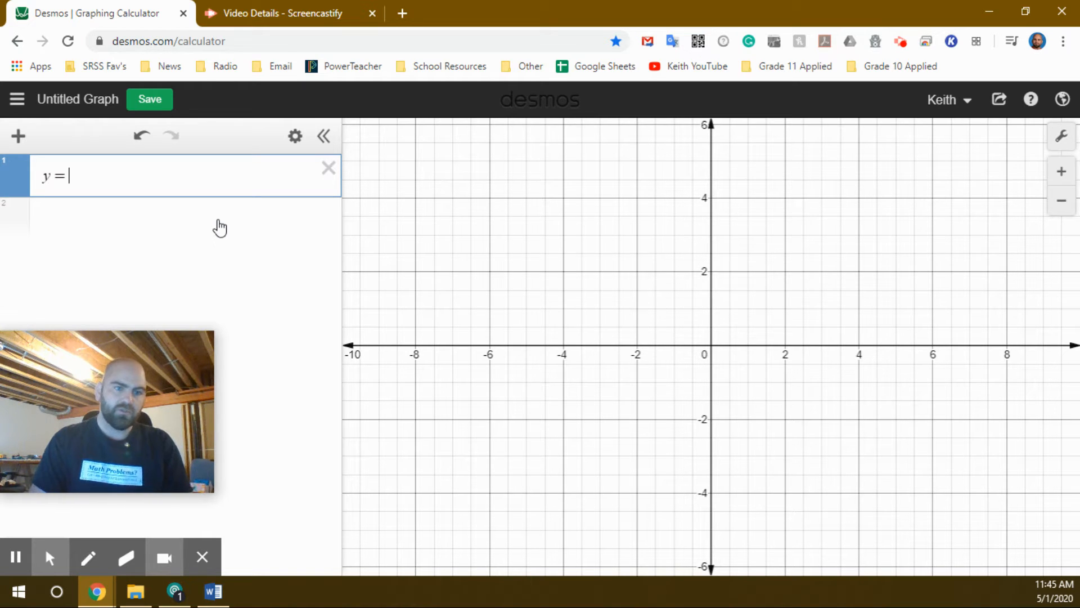
pyautogui.write('1/2')
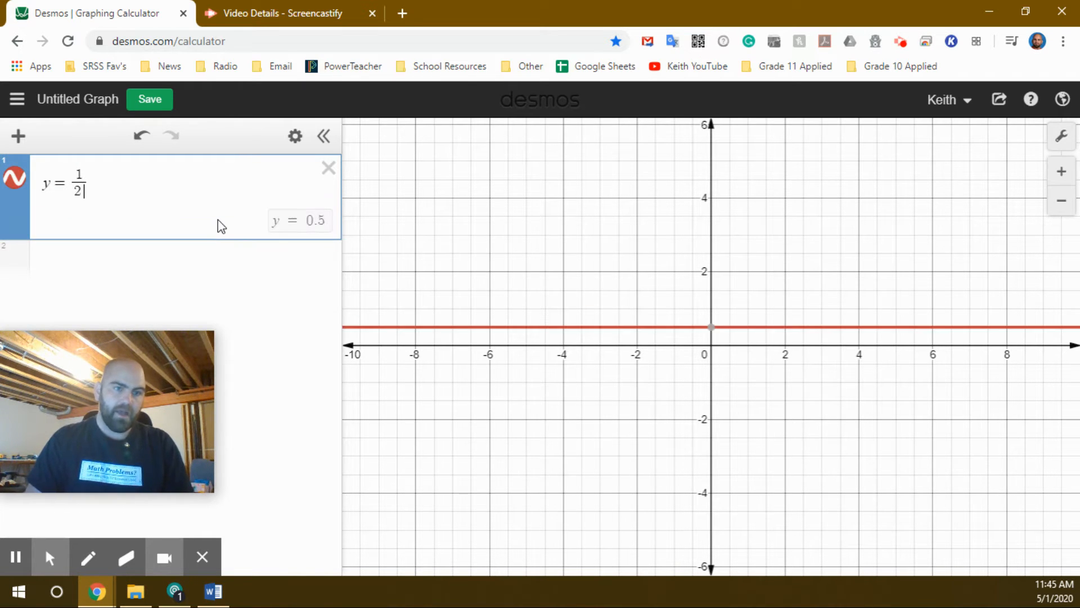
pyautogui.press('Right')
pyautogui.write('x+2')
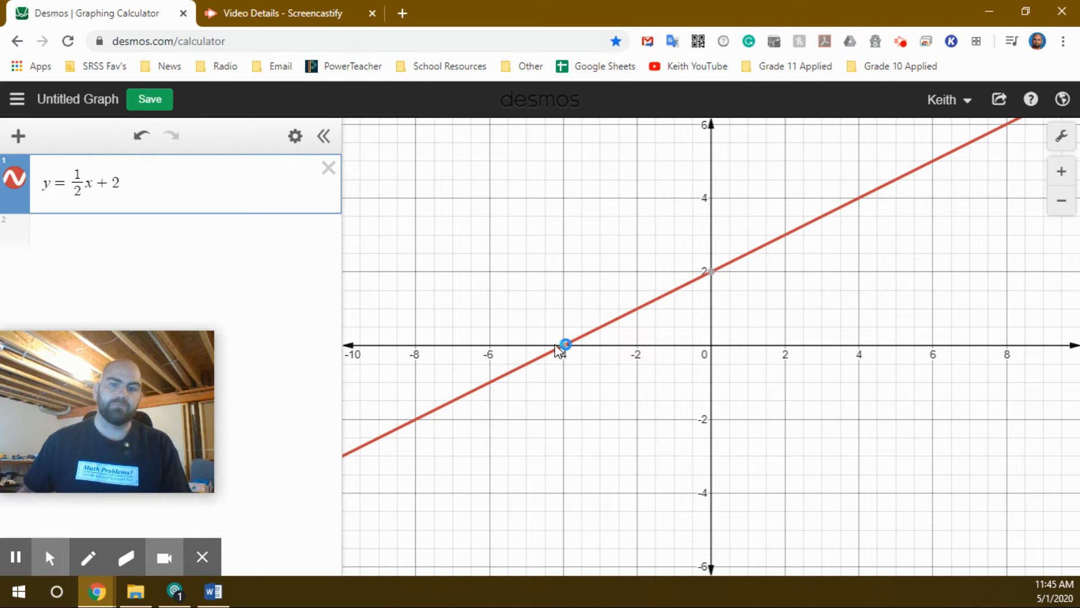
pyautogui.click(710, 274)
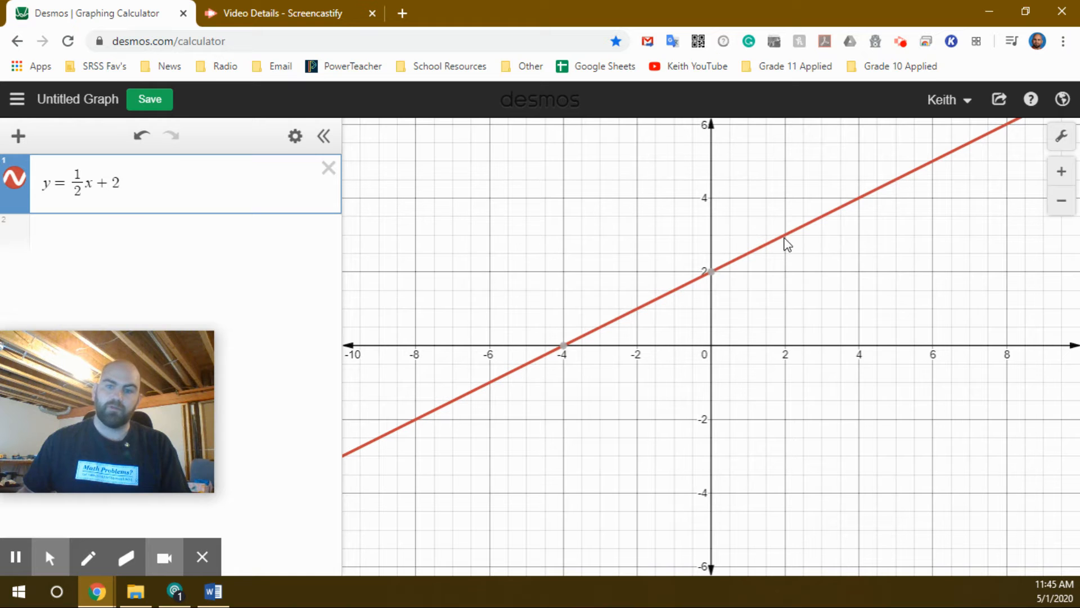
pyautogui.moveTo(787, 238)
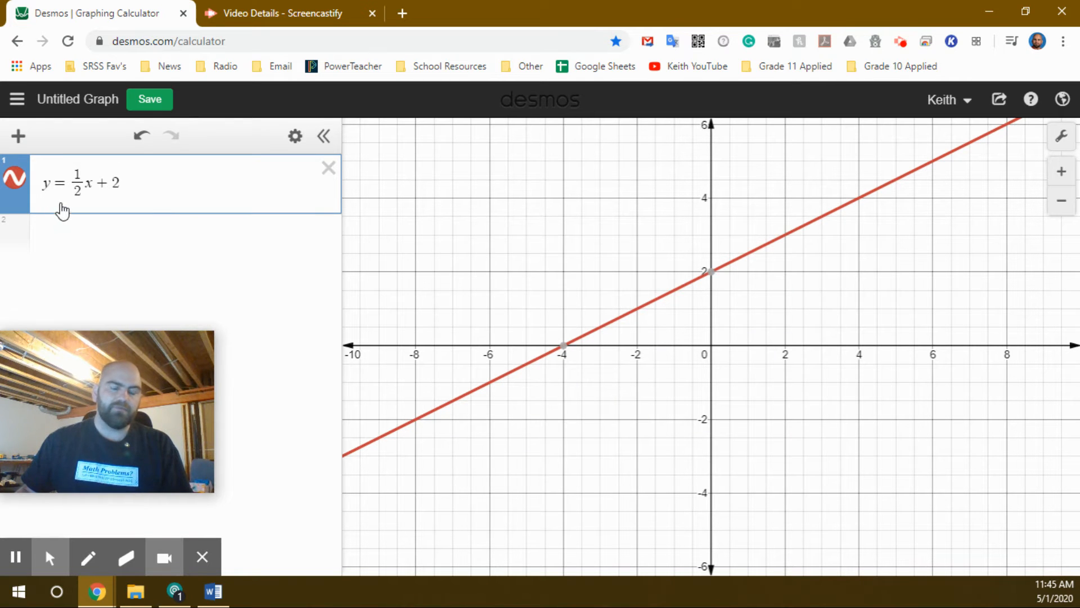
# Step: Add a second expression line and show the on-screen keypad
pyautogui.click(79, 246)
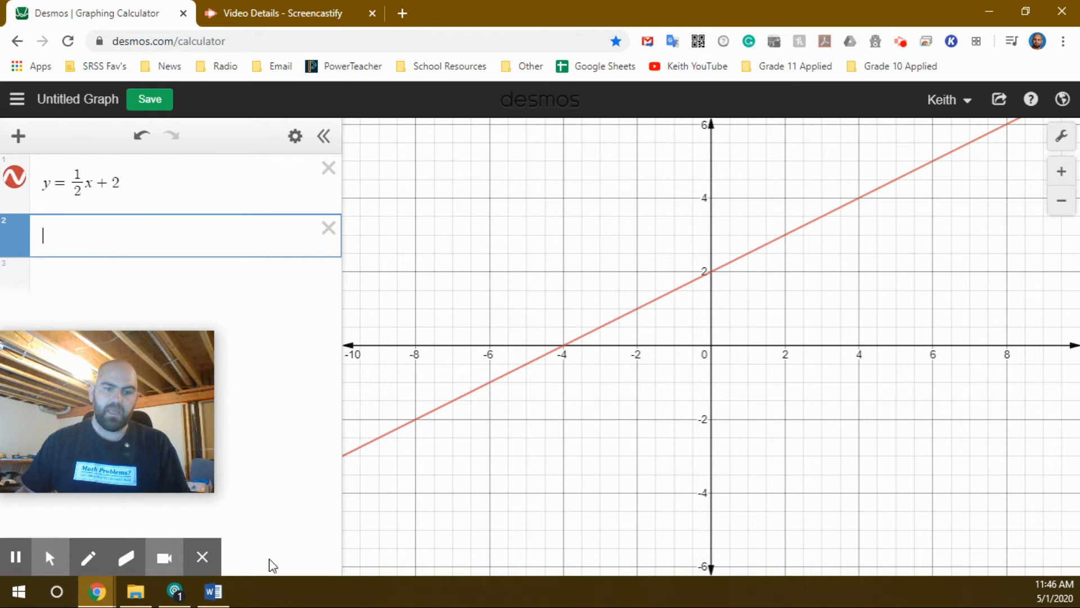
pyautogui.moveTo(202, 558)
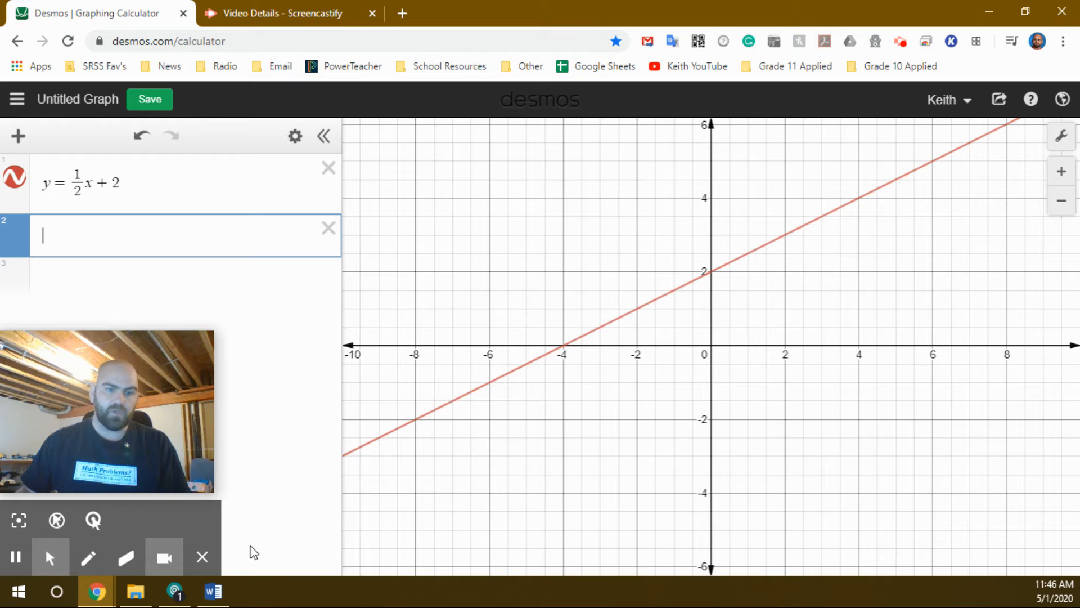
pyautogui.click(313, 519)
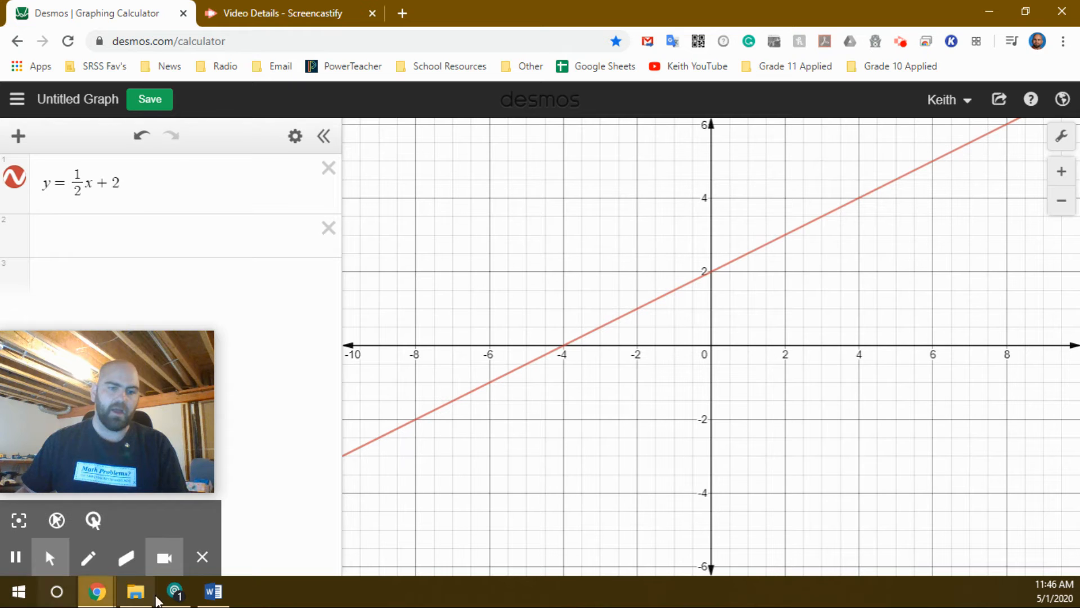
pyautogui.click(204, 559)
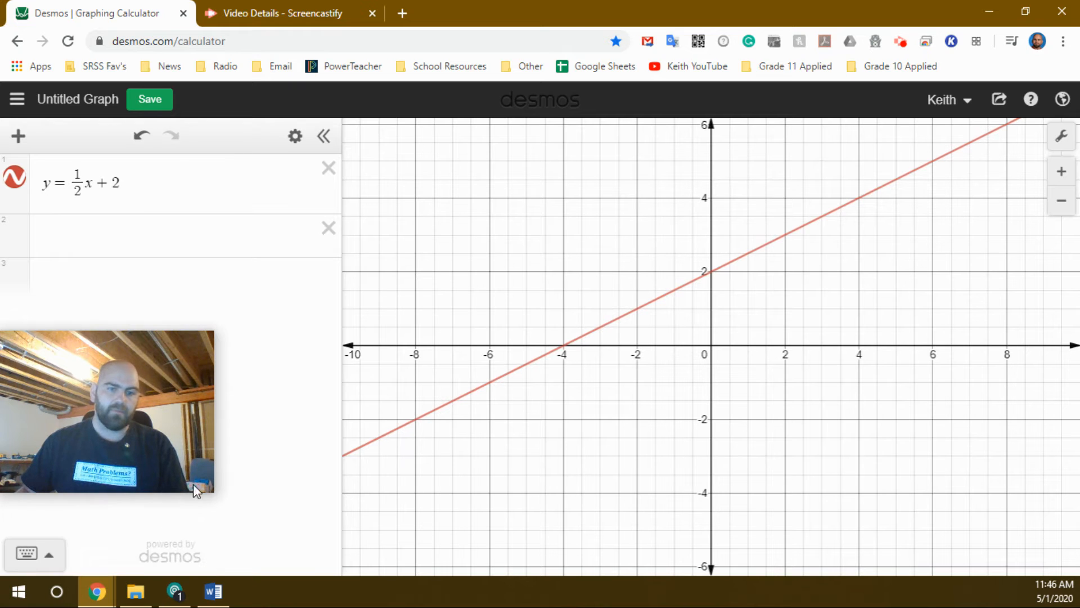
pyautogui.click(33, 555)
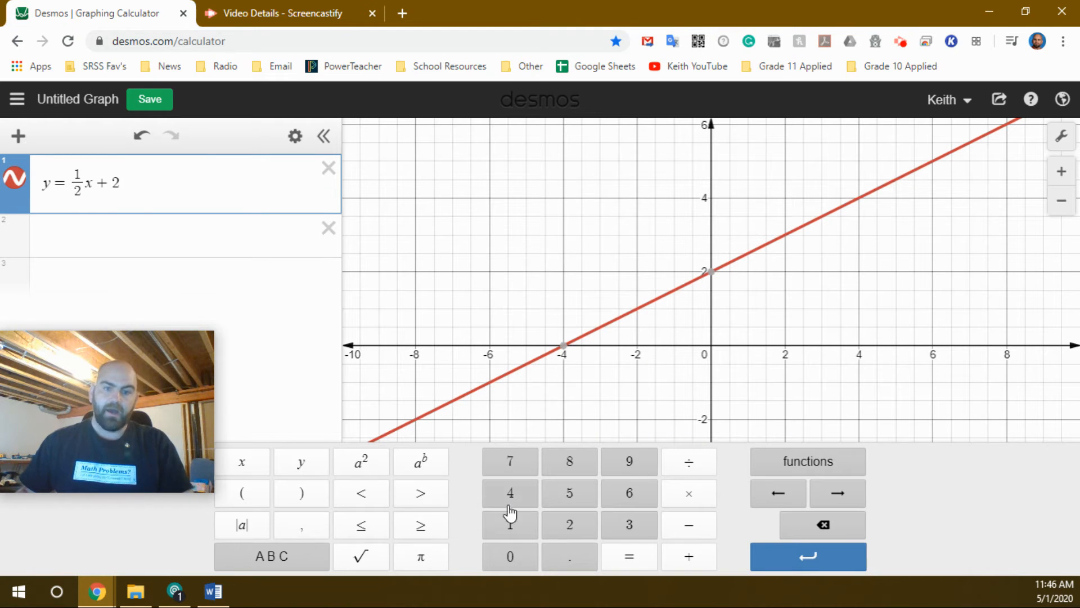
# Step: Graph y = 3x − 1 in the second expression line using the on-screen keypad
pyautogui.click(123, 241)
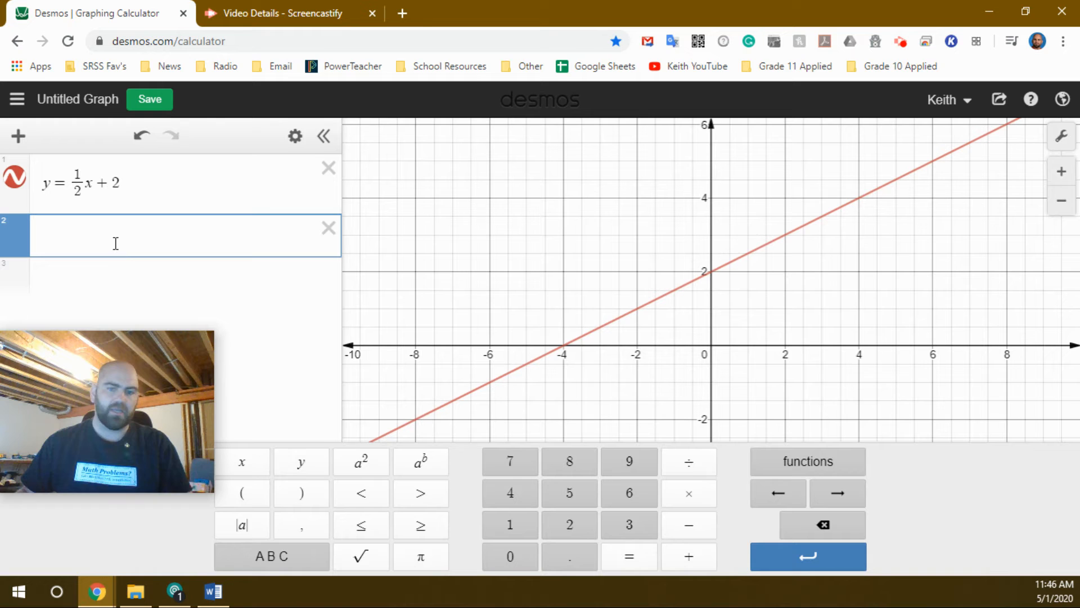
pyautogui.click(298, 467)
pyautogui.click(633, 556)
pyautogui.click(626, 527)
pyautogui.click(243, 465)
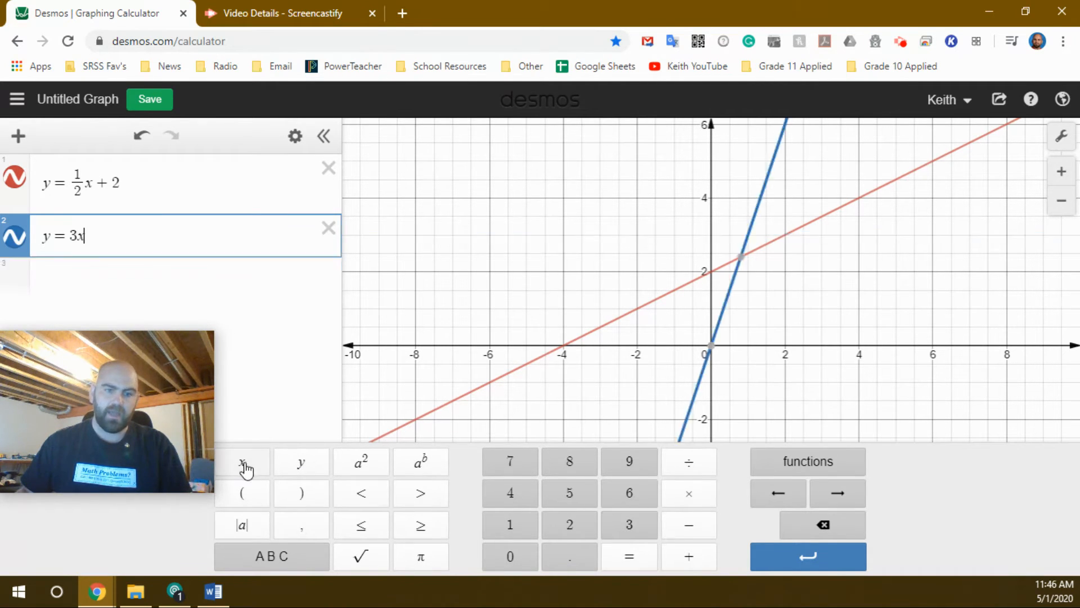
pyautogui.click(692, 526)
pyautogui.click(513, 527)
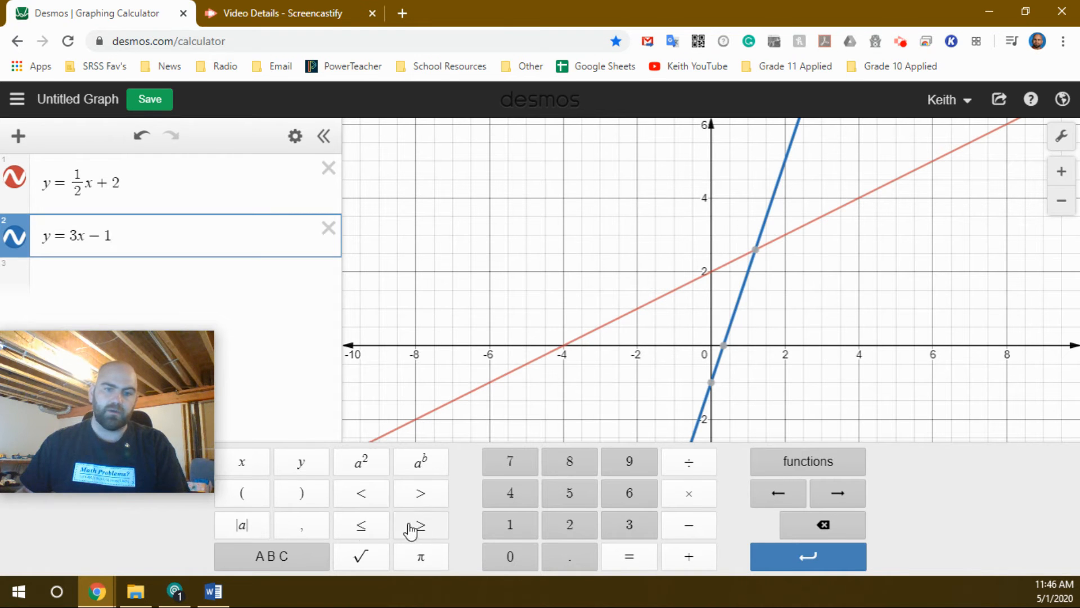
# Step: Look through the keypad's letter layout and its Trig, Stats and Dist function categories
pyautogui.click(289, 558)
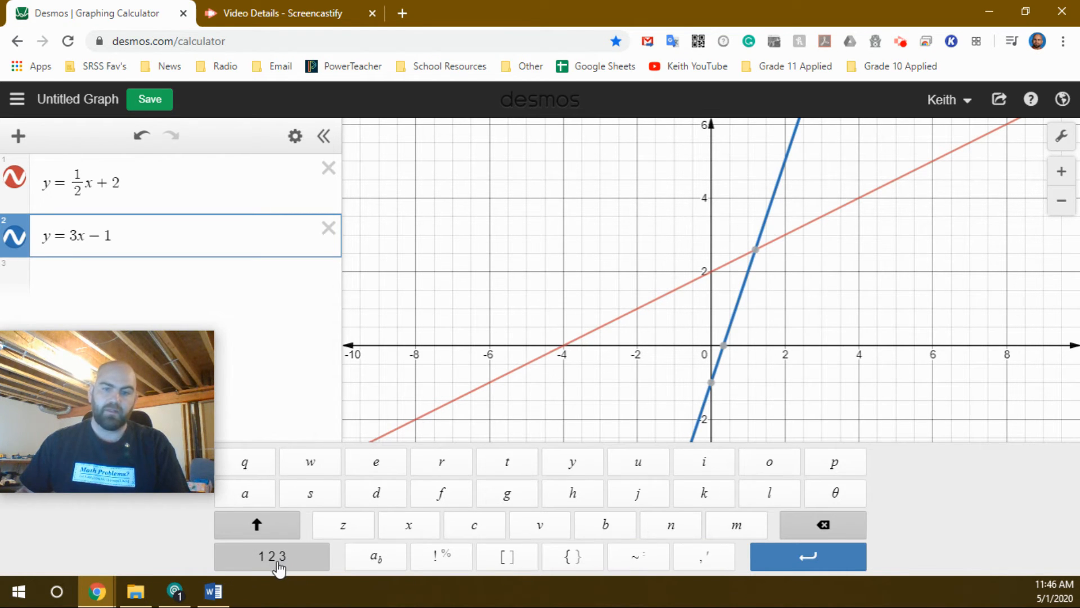
pyautogui.click(278, 560)
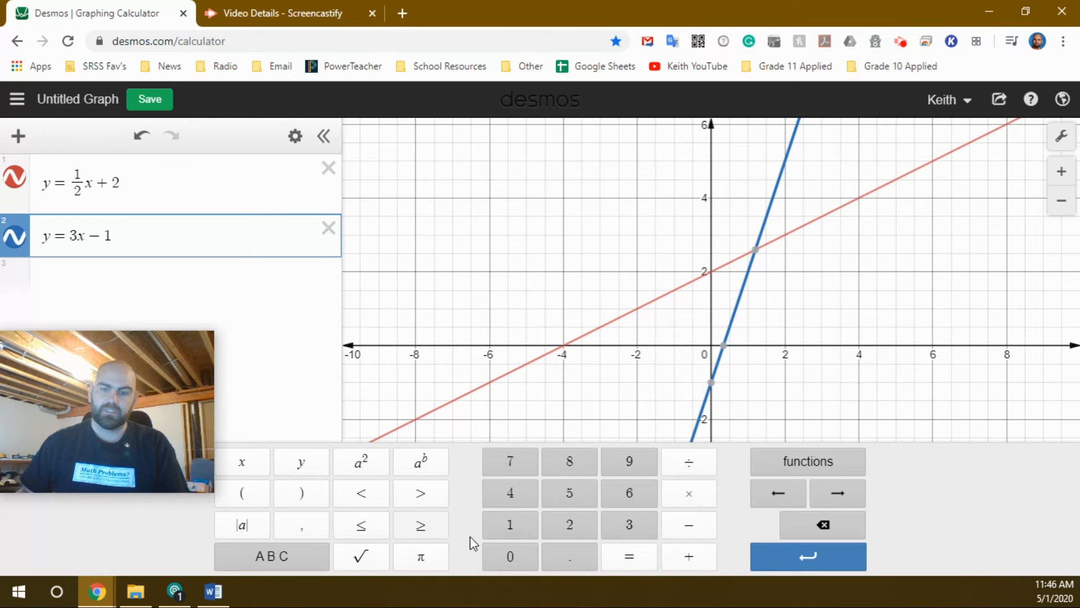
pyautogui.click(814, 467)
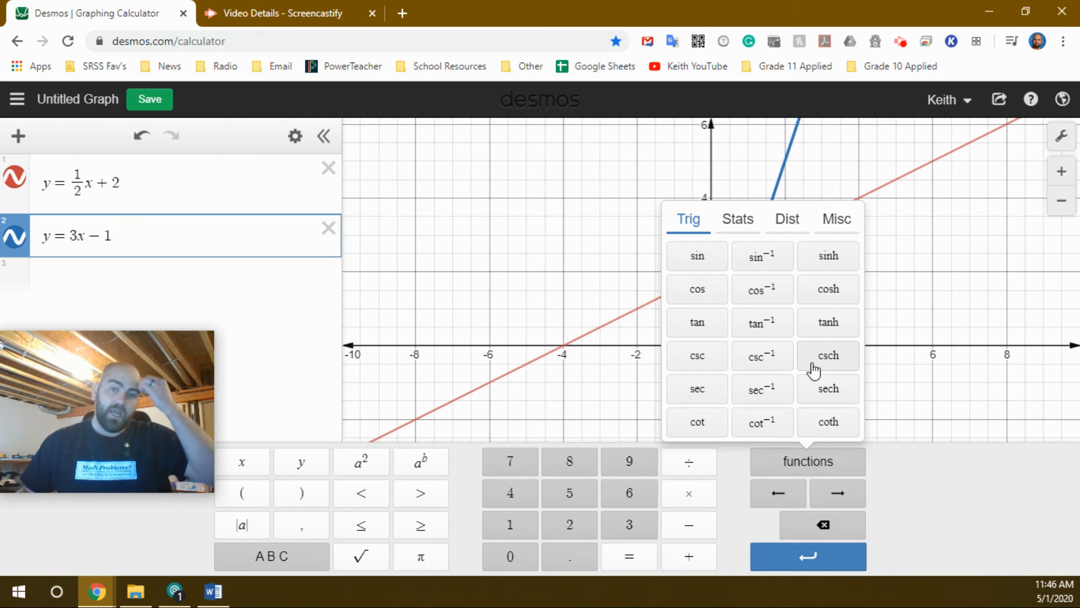
pyautogui.click(739, 222)
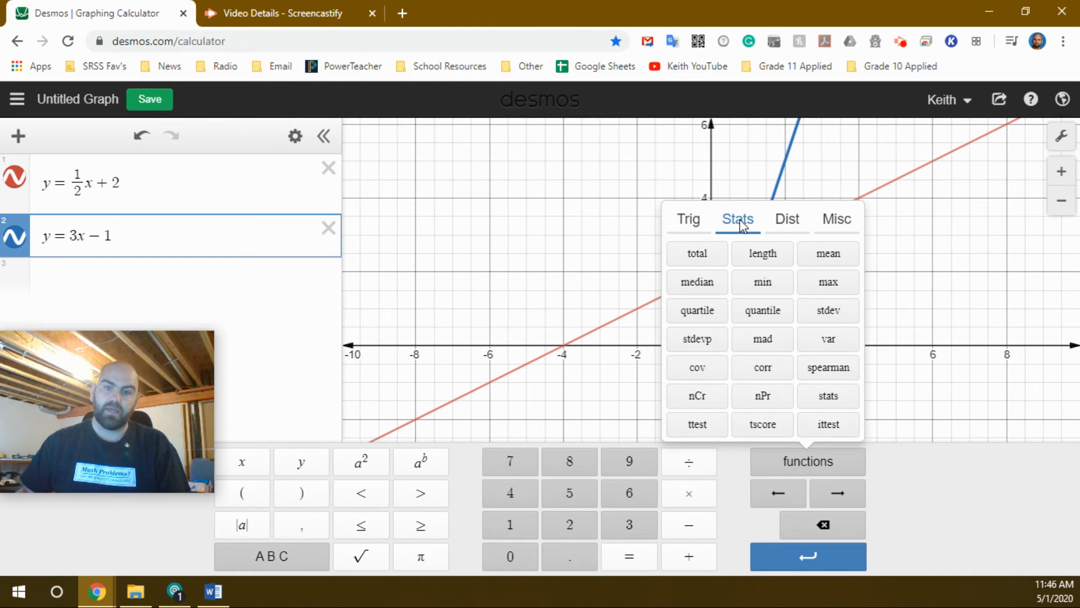
pyautogui.click(788, 223)
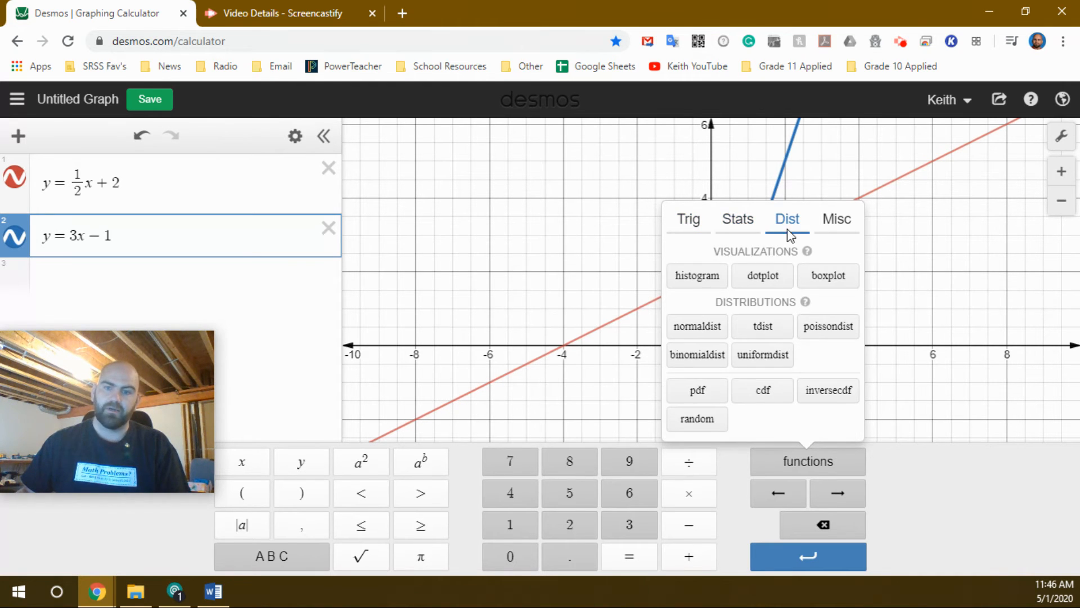
pyautogui.click(689, 223)
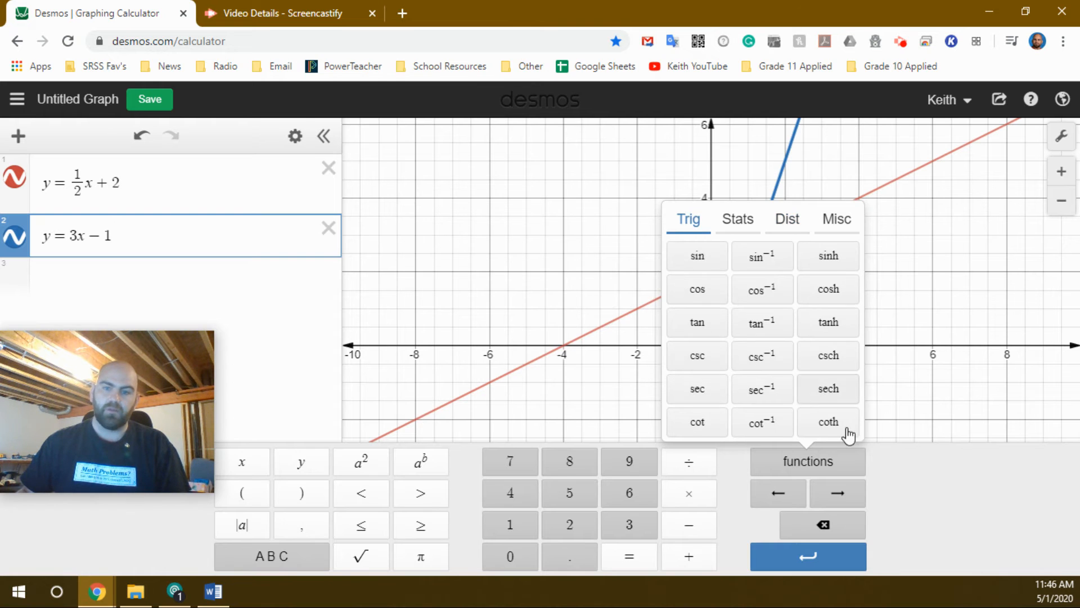
pyautogui.click(823, 470)
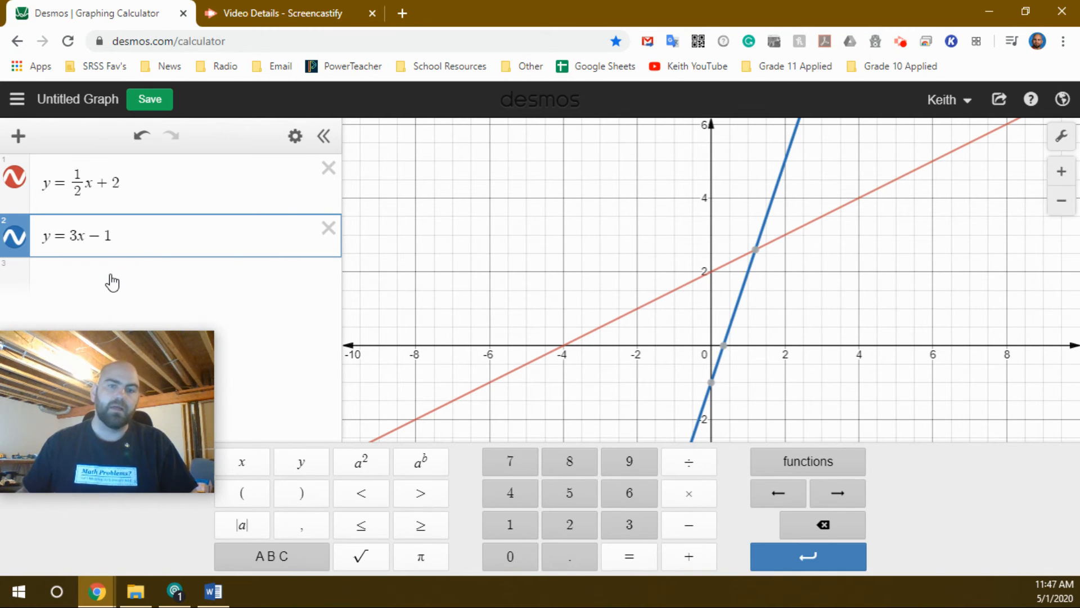
# Step: Graph the vertical line x = 5 in the third expression line
pyautogui.click(167, 286)
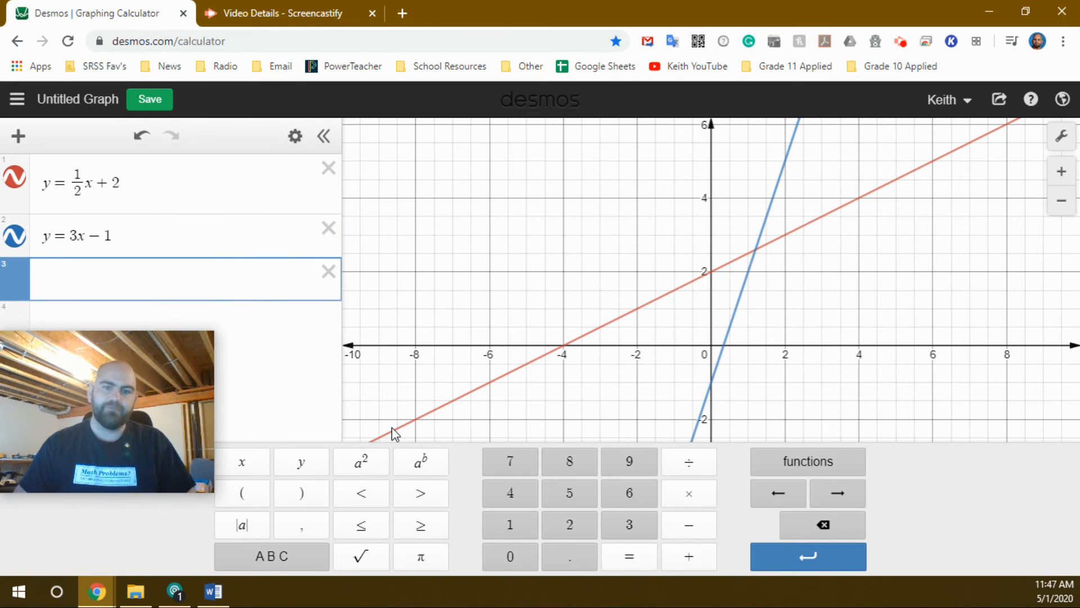
pyautogui.write('x=5')
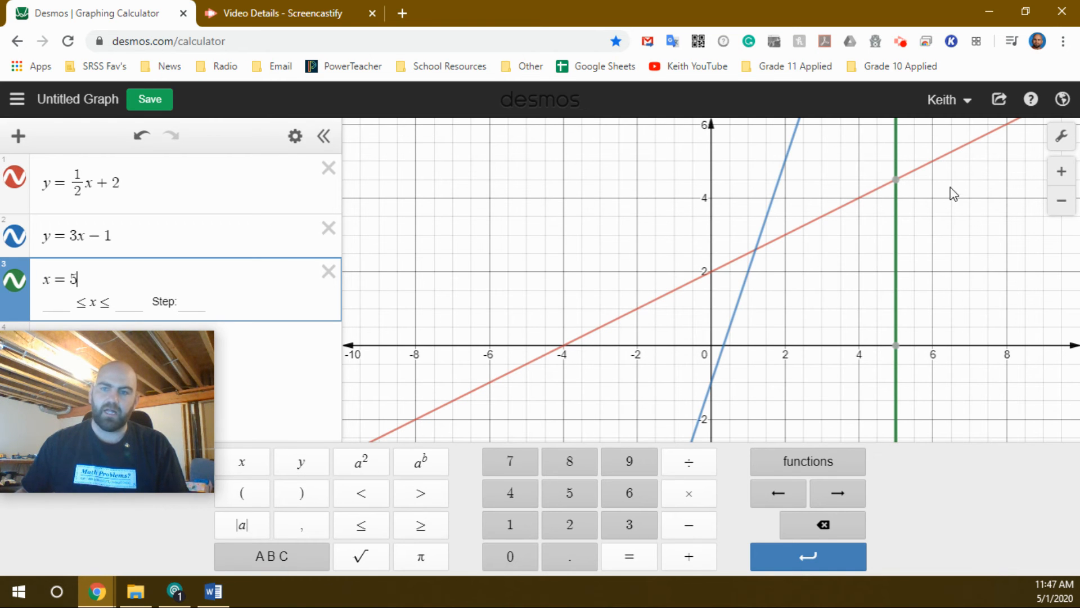
# Step: Turn on Projector Mode for the graph and close the graph settings
pyautogui.click(1062, 136)
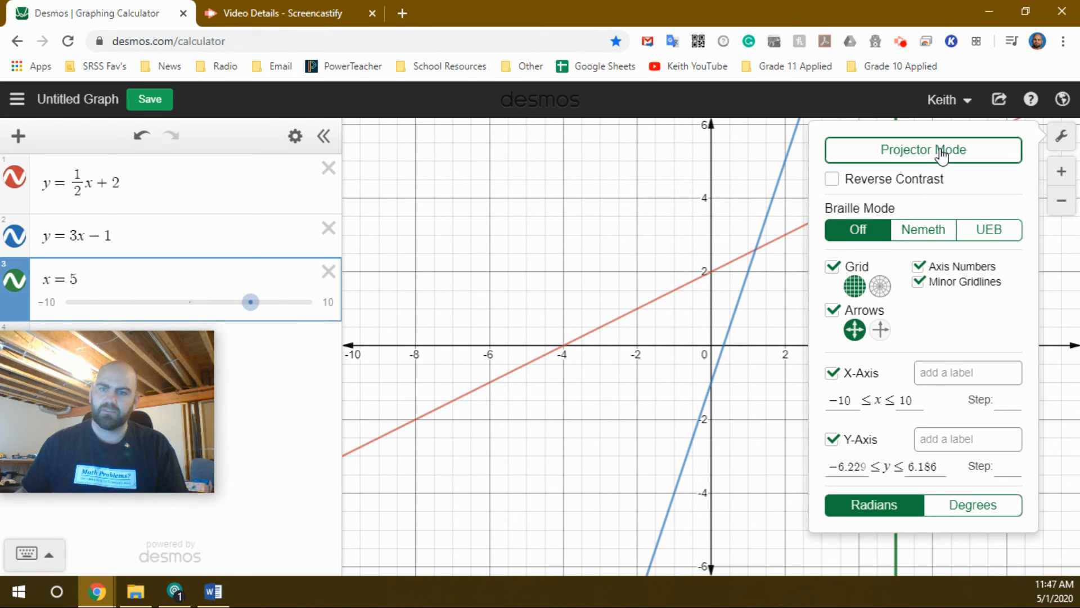
pyautogui.click(942, 155)
pyautogui.click(608, 436)
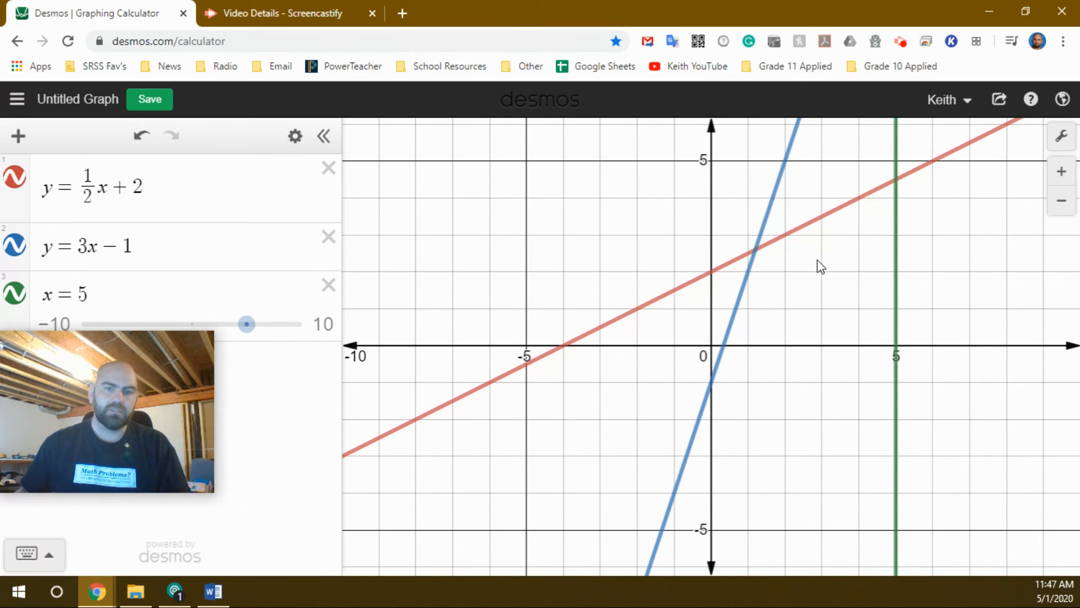
# Step: Try black, purple and the dotted style on the y = 1/2x + 2 line and restore its solid red look
pyautogui.click(17, 181)
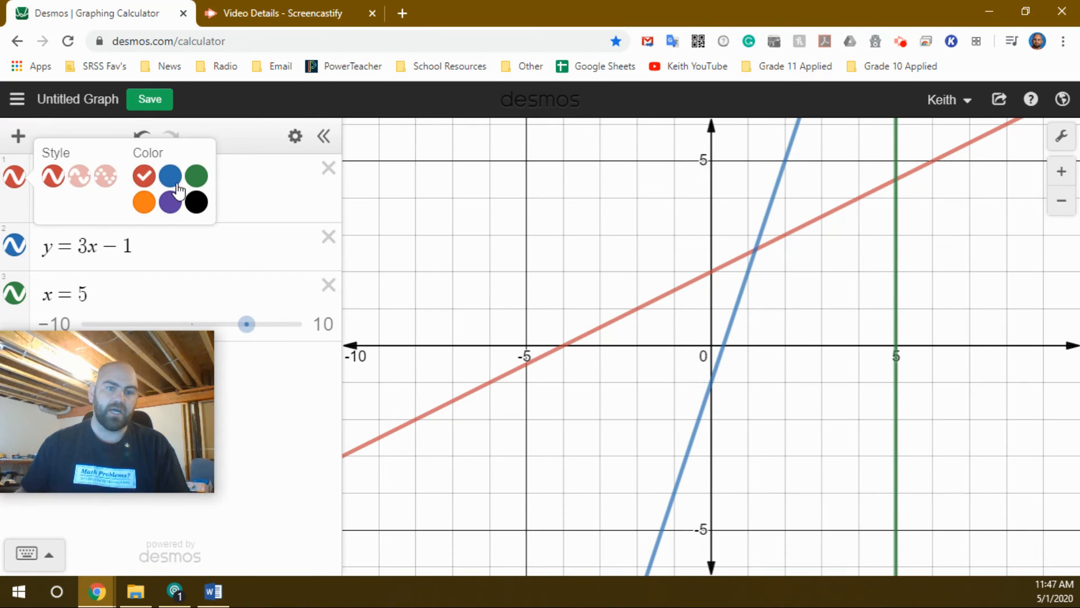
pyautogui.click(197, 202)
pyautogui.click(171, 204)
pyautogui.click(149, 186)
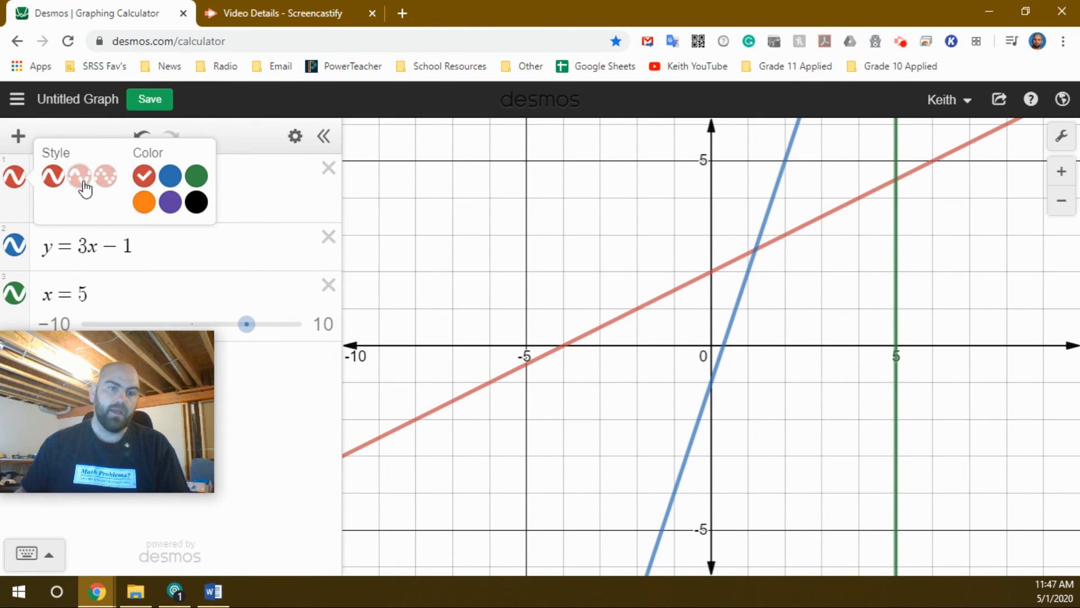
pyautogui.click(104, 179)
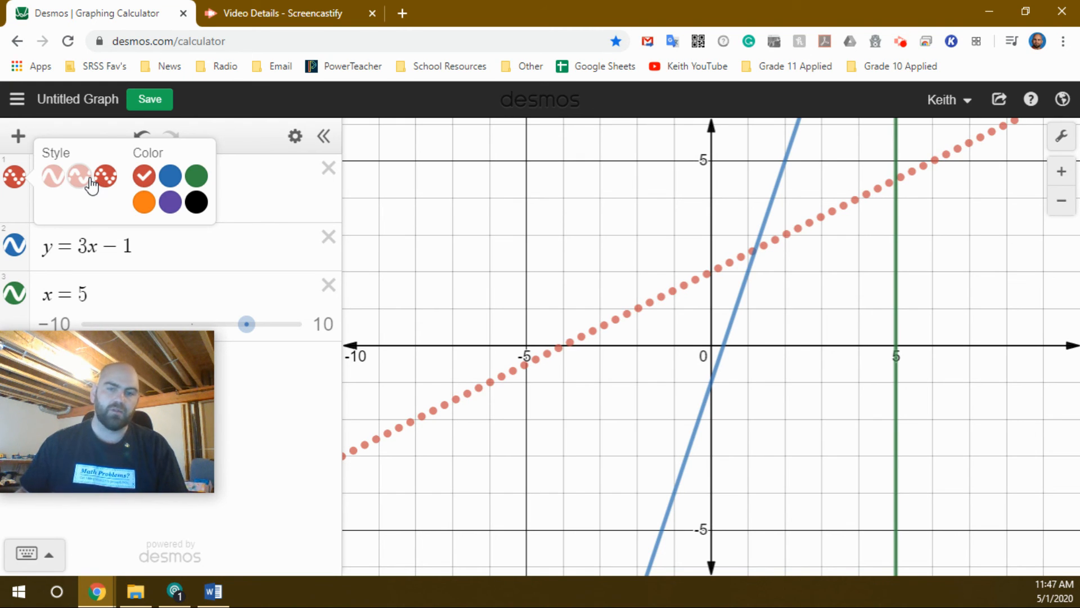
pyautogui.click(54, 179)
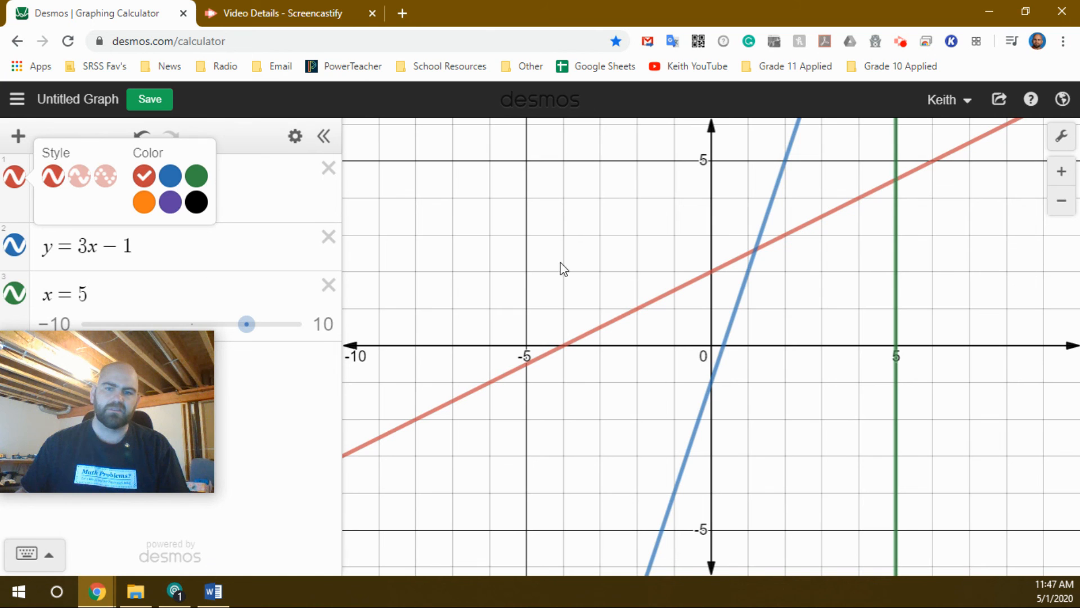
pyautogui.click(385, 233)
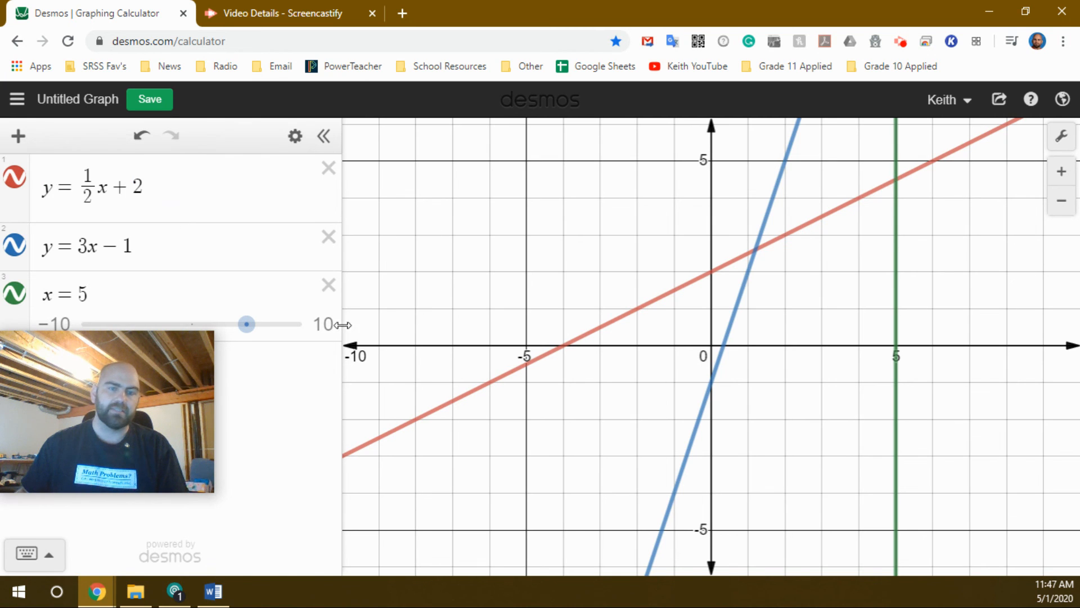
# Step: Hide the y = 1/2x + 2 line and show it again, twice
pyautogui.click(17, 181)
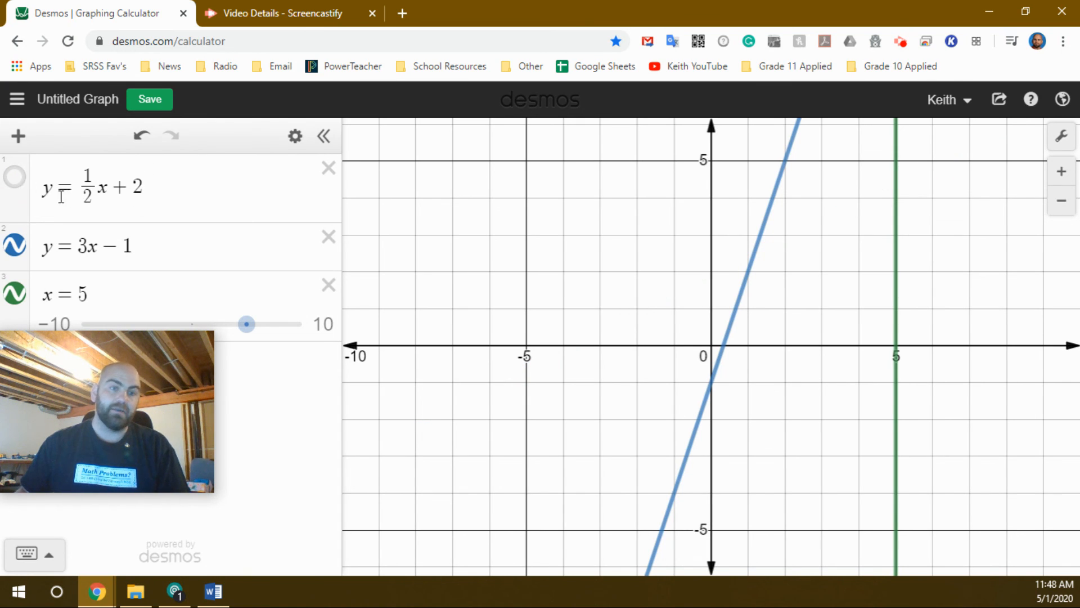
pyautogui.click(14, 181)
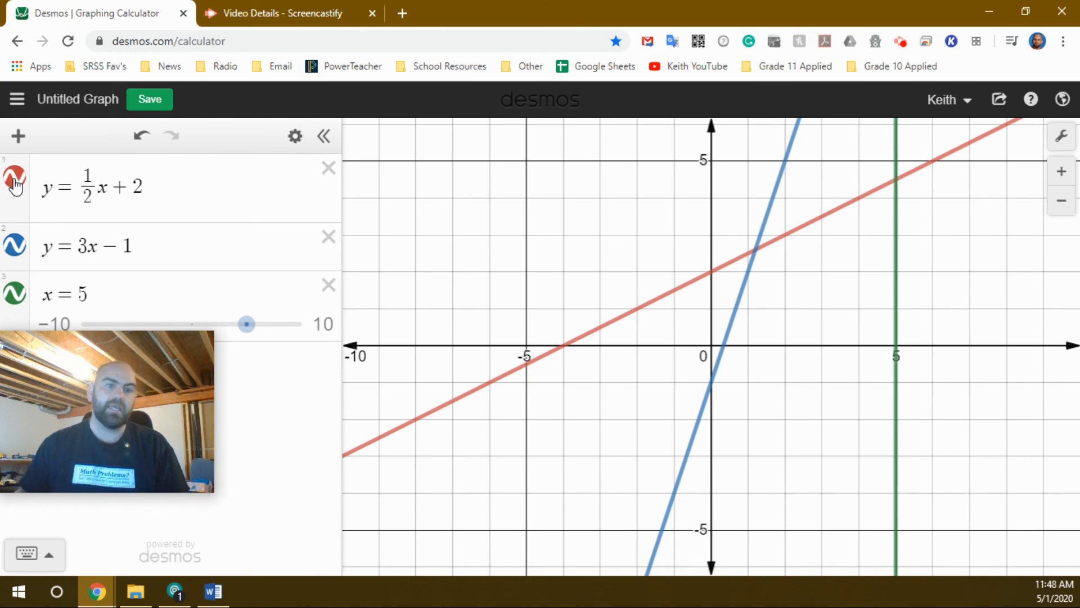
pyautogui.click(15, 181)
pyautogui.click(16, 181)
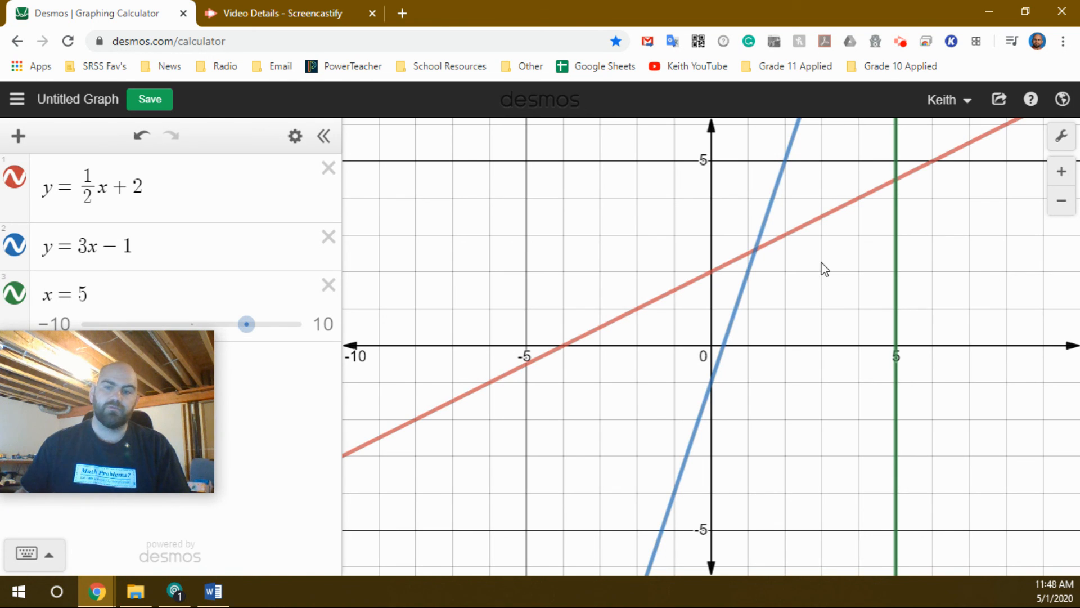